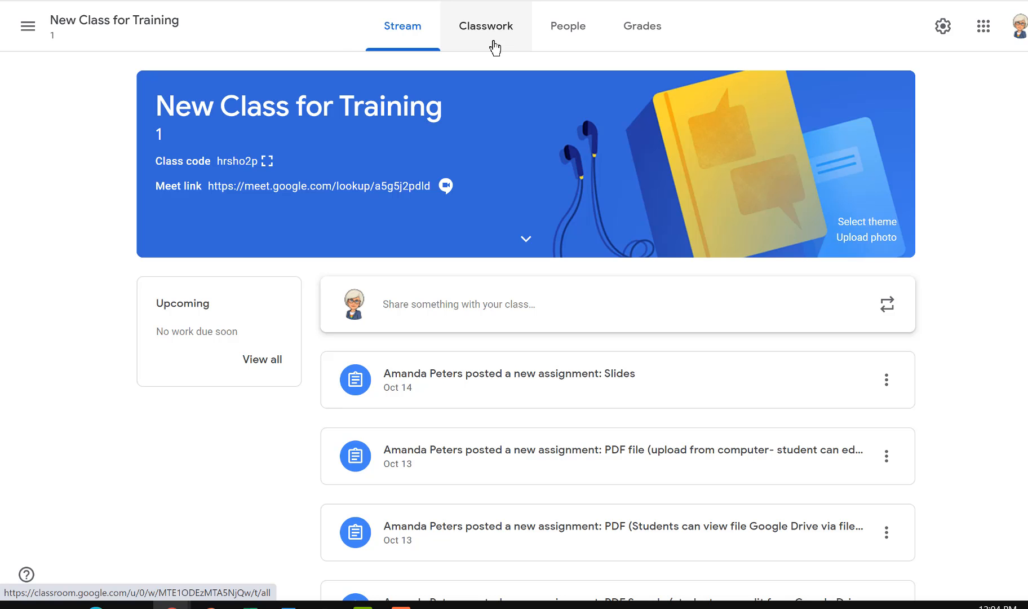
Step: Create a quiz assignment in the class's classwork and title it "Google Form Sample"
click(495, 48)
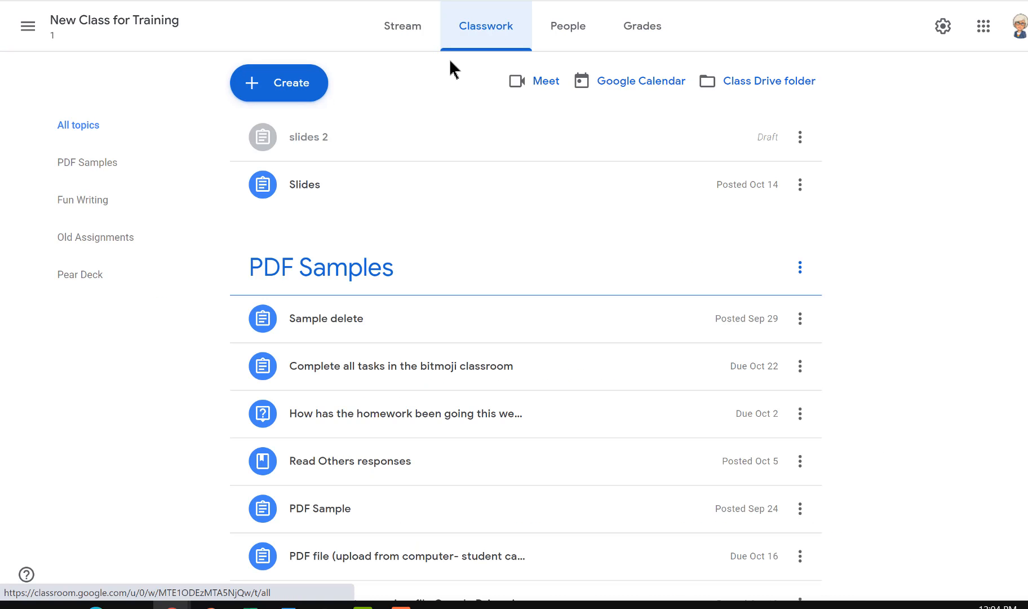
click(311, 103)
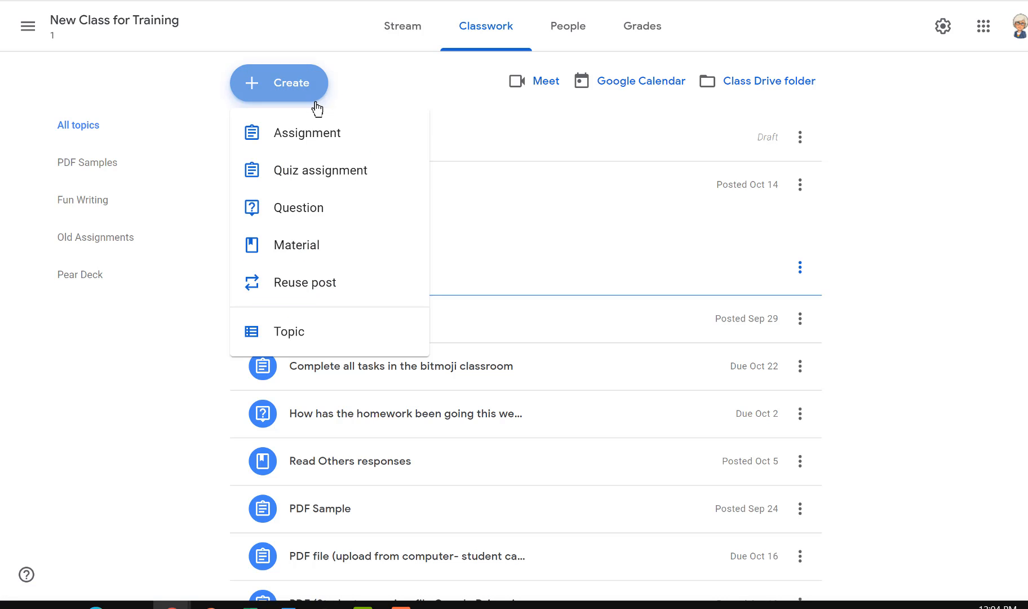
click(378, 189)
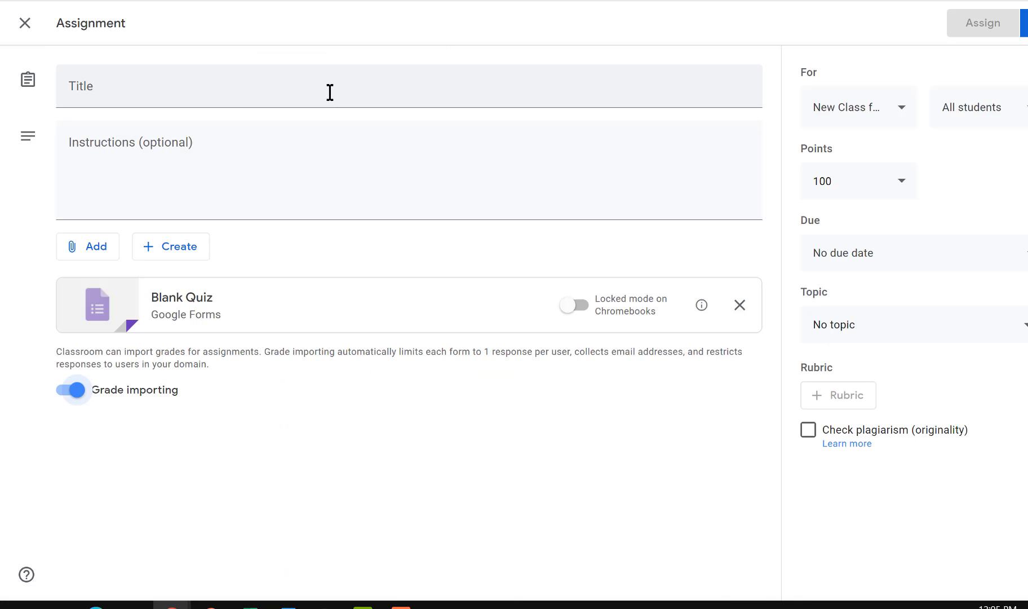
click(330, 92)
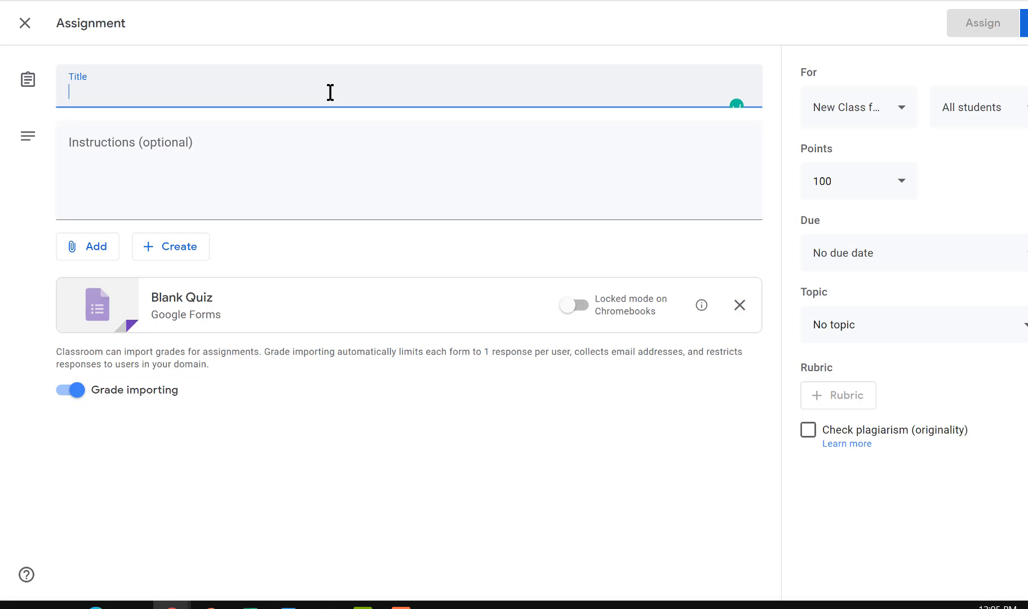
text(Google F)
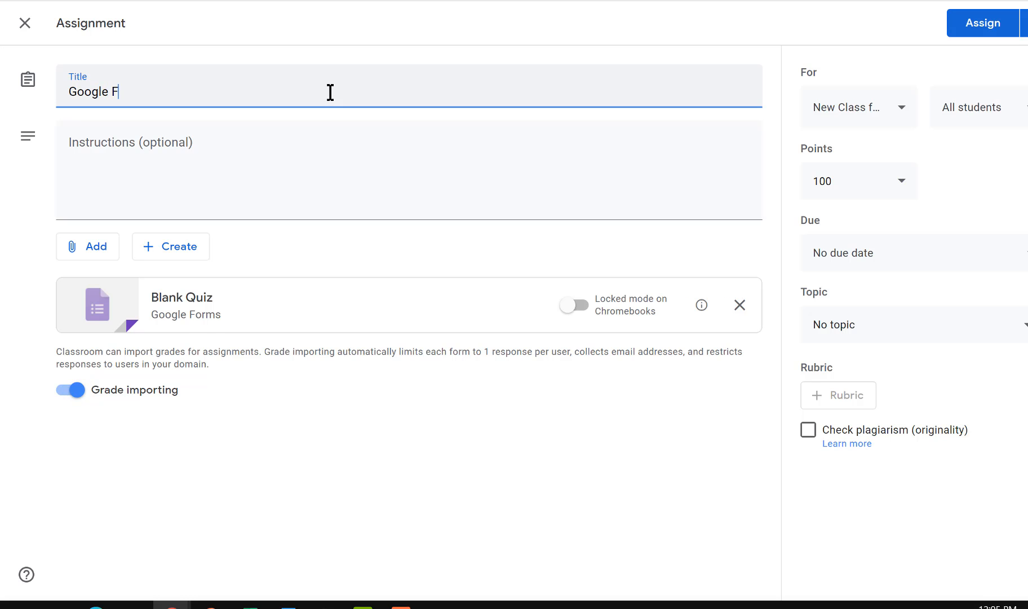
text(orm Sample)
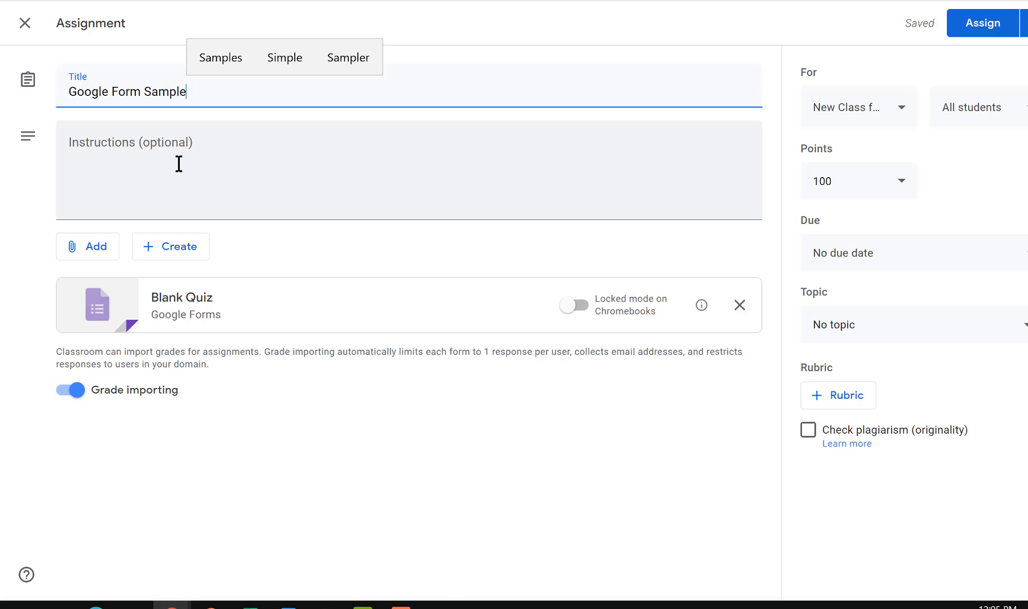
Step: Open the attached Blank Quiz form and set its heading to "Google Form Sample"
click(180, 311)
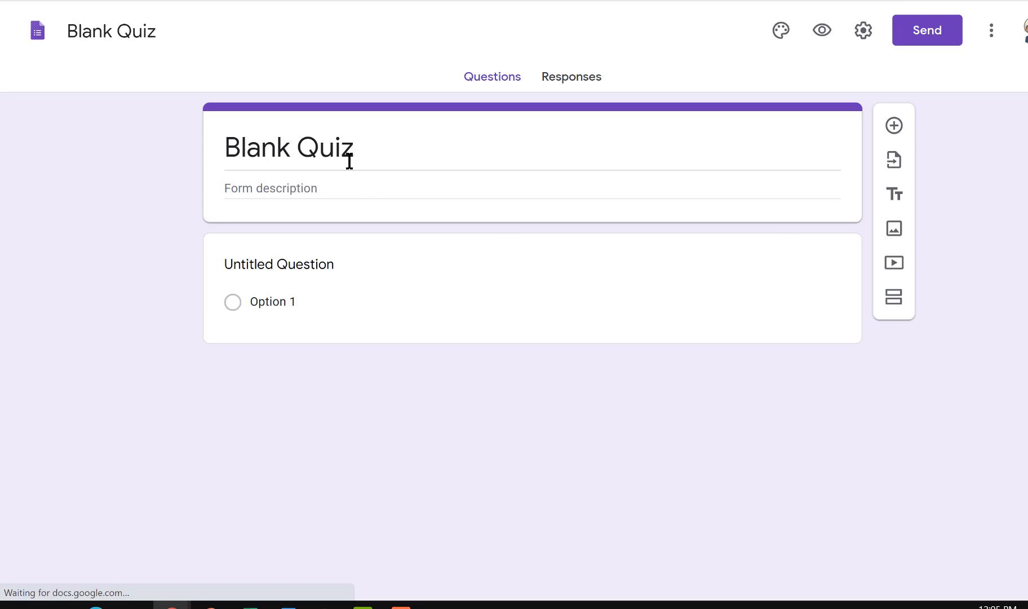
click(346, 151)
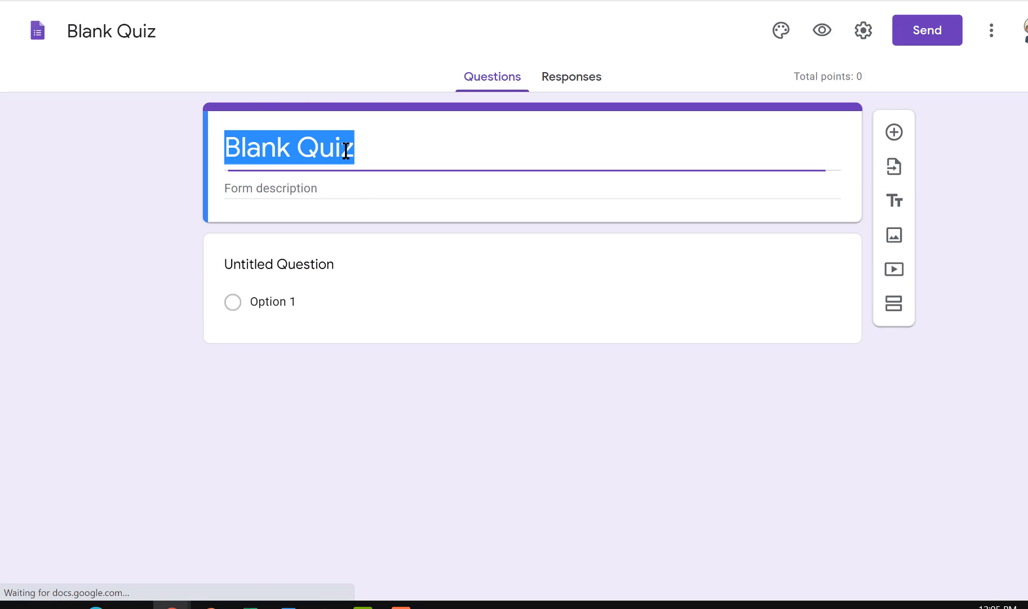
text(G)
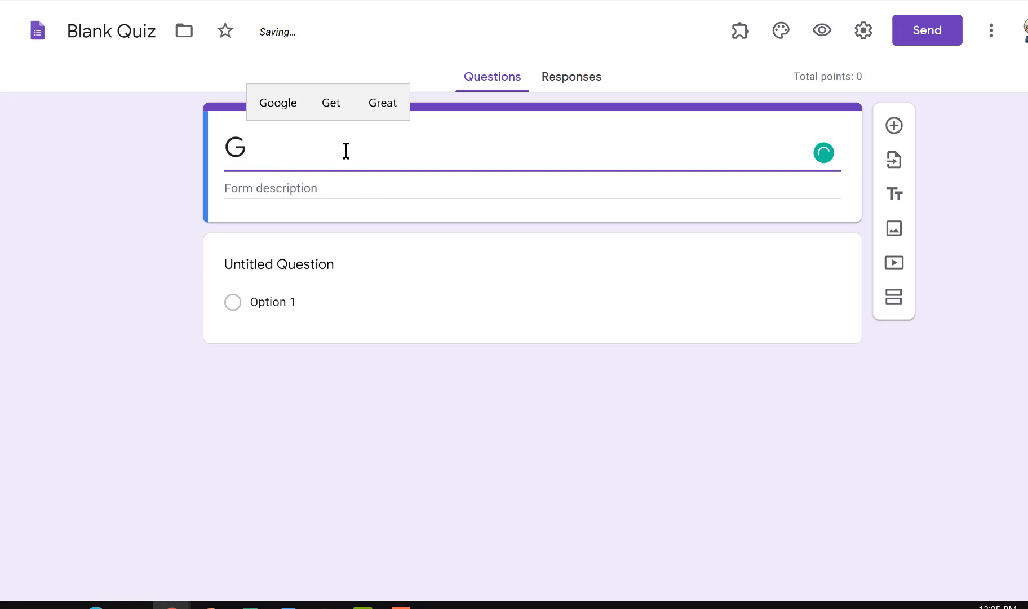
text(oogle Form Sample)
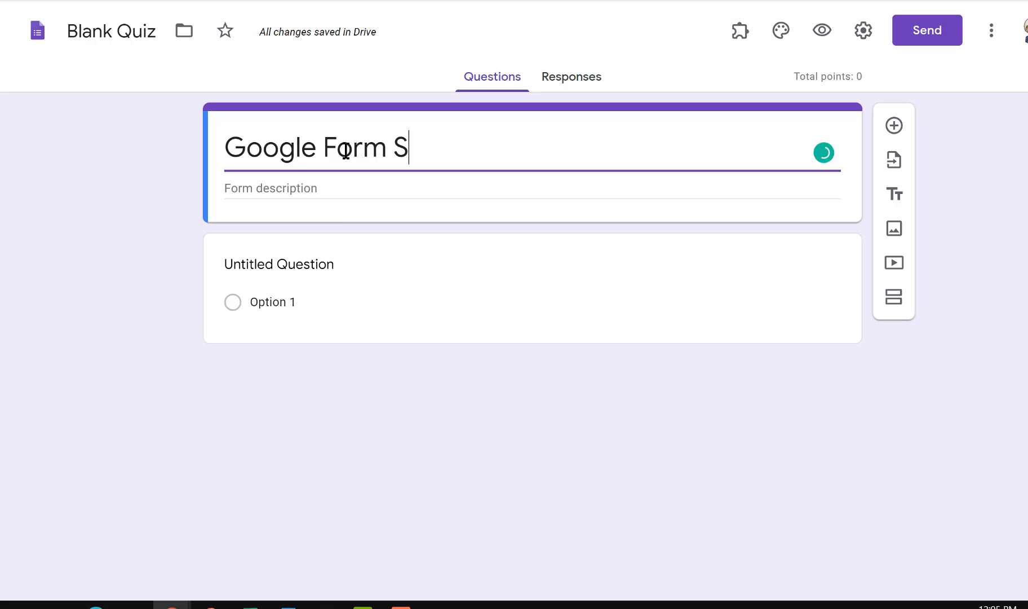
Step: Word the first question "How are you today?" with the multiple-choice options "Good" and "Not so great"
click(317, 264)
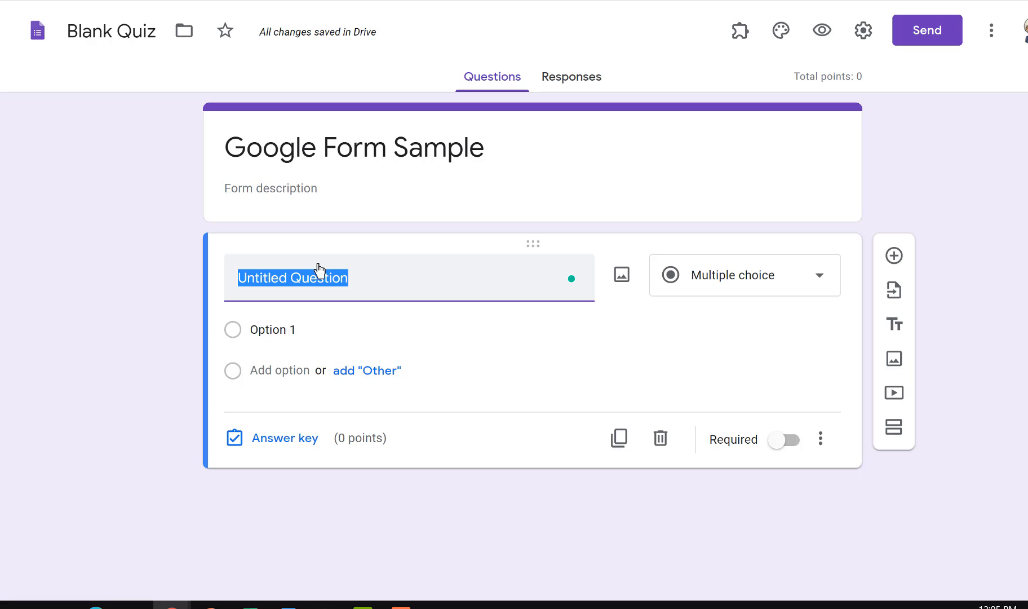
text(How are you today?)
click(287, 332)
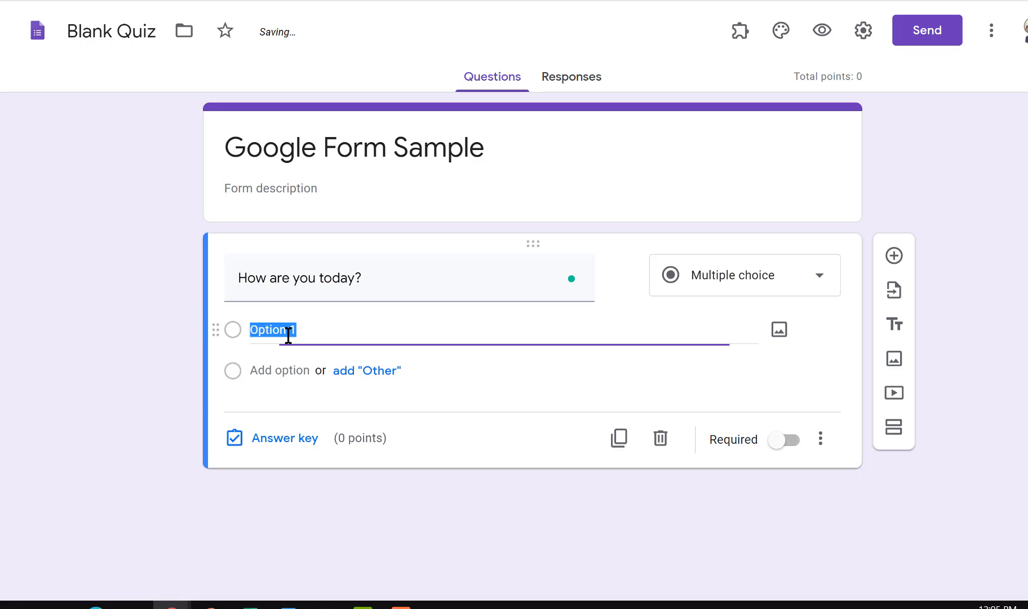
text(Good)
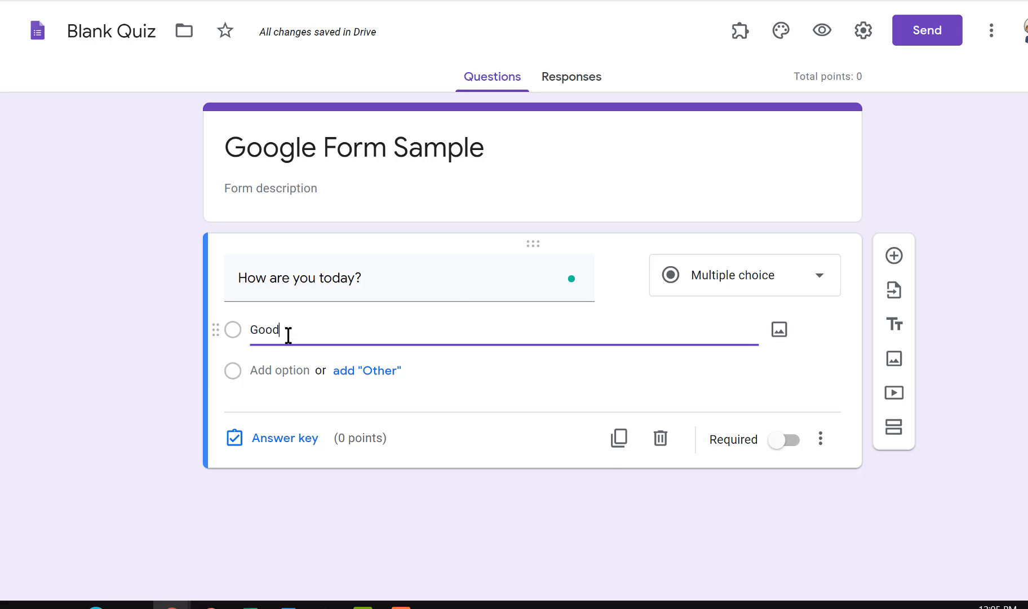
click(286, 371)
text(Not so great)
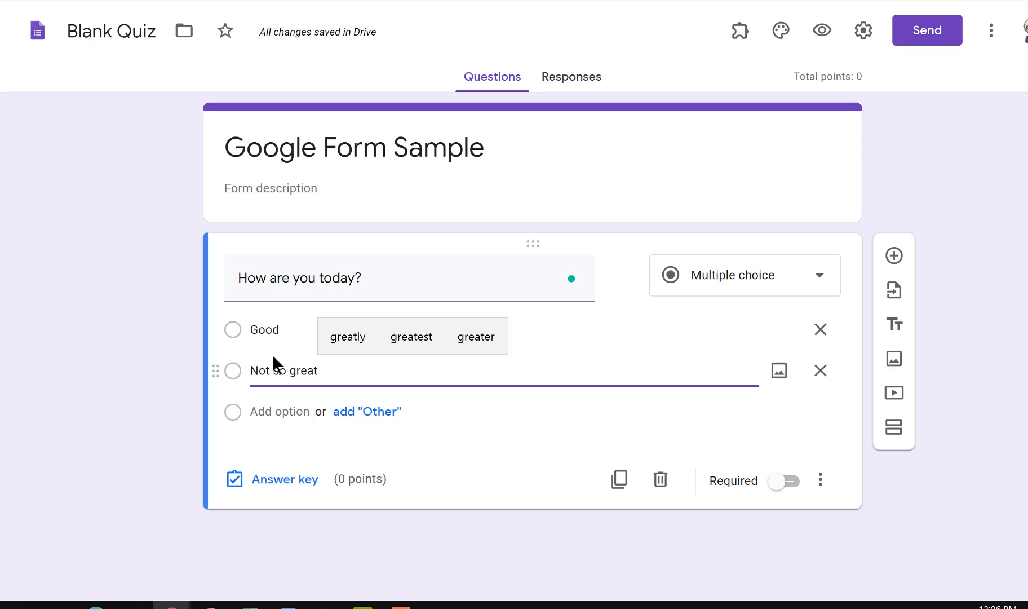
Step: Search Google images for "sad" and insert the yellow frowning face under the "Not so great" option
click(779, 387)
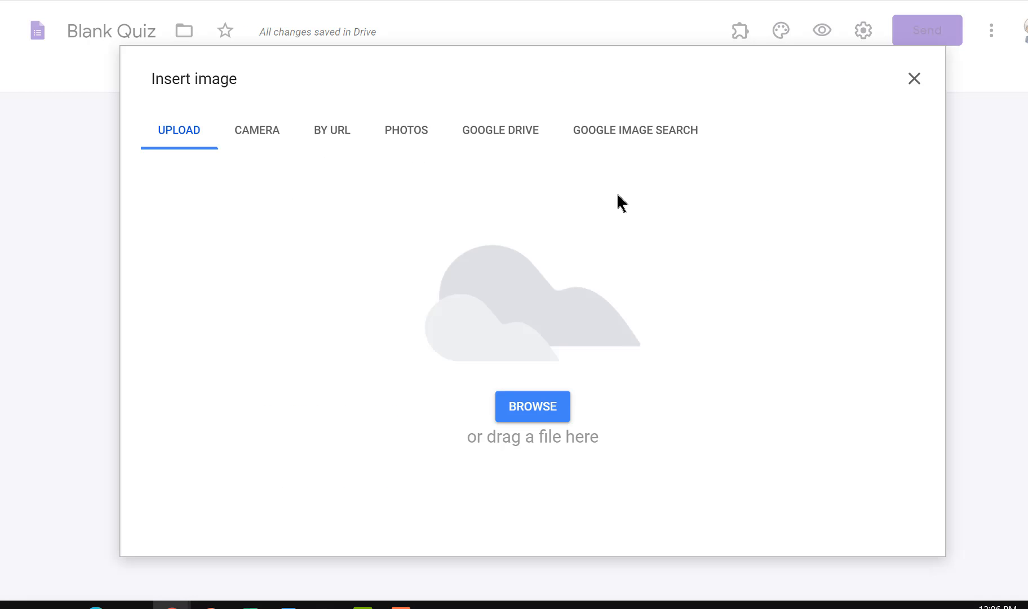
click(621, 135)
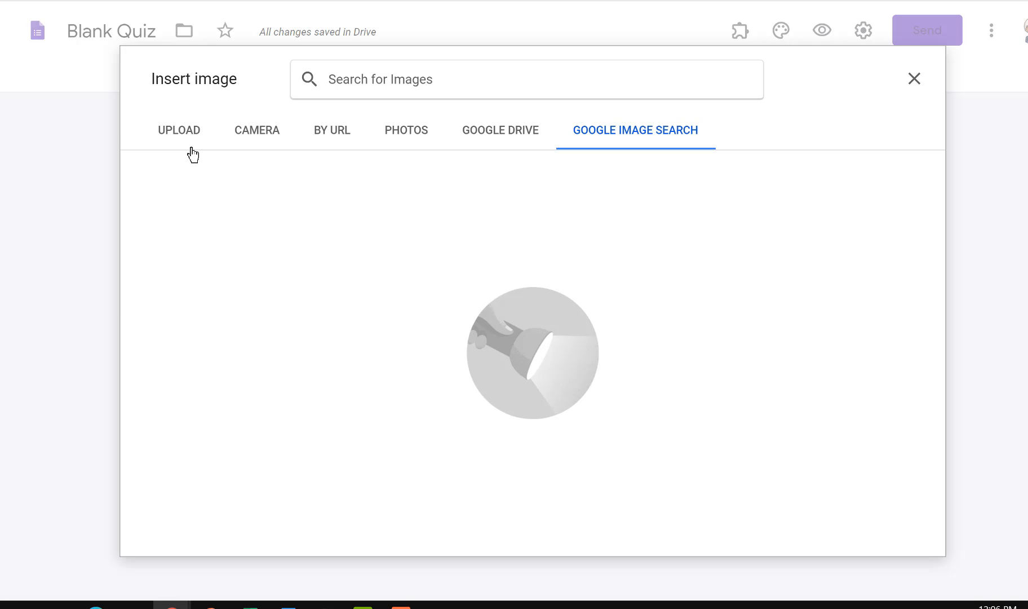
text(sad)
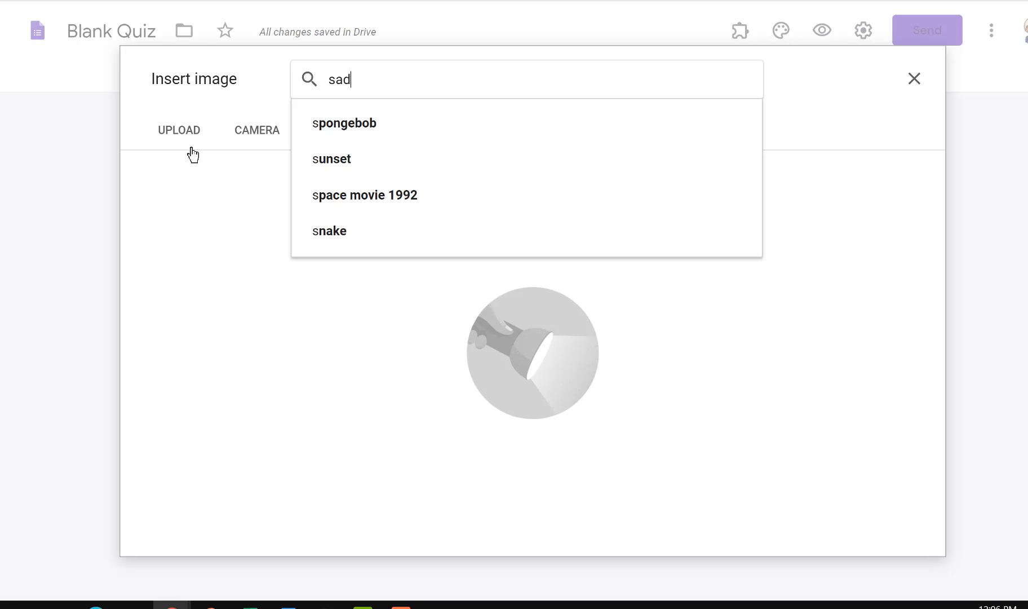
key(Return)
click(192, 220)
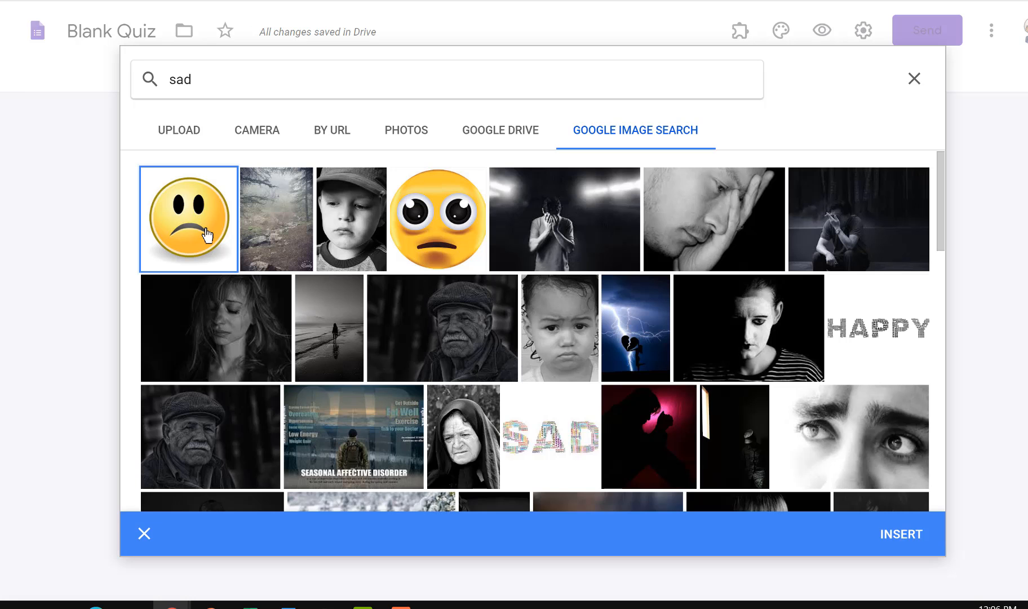
click(923, 540)
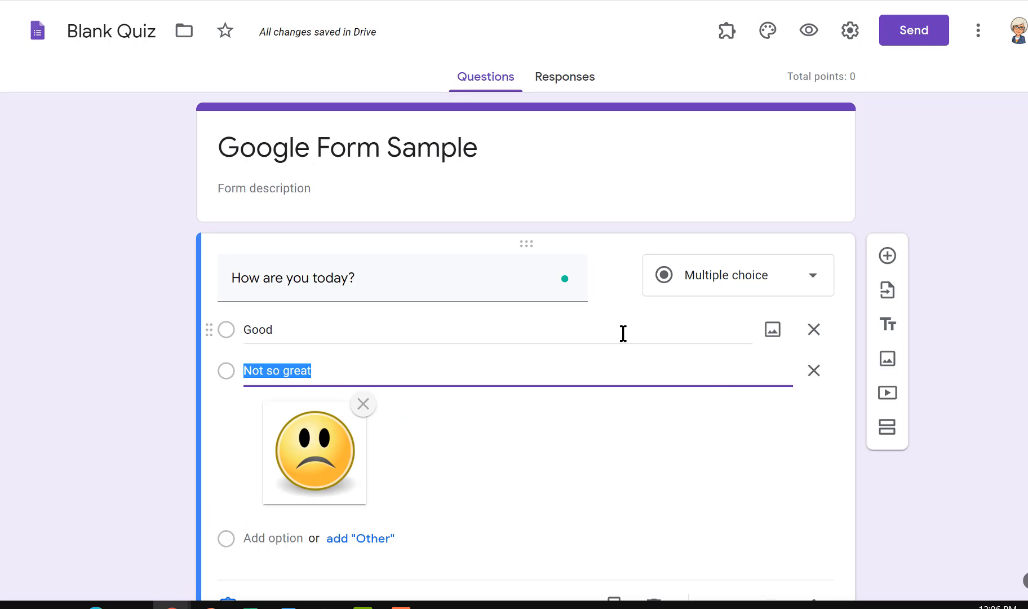
Step: Search Google images for "happy" and insert the "Don't worry be happy" smiley under the "Good" option
click(774, 336)
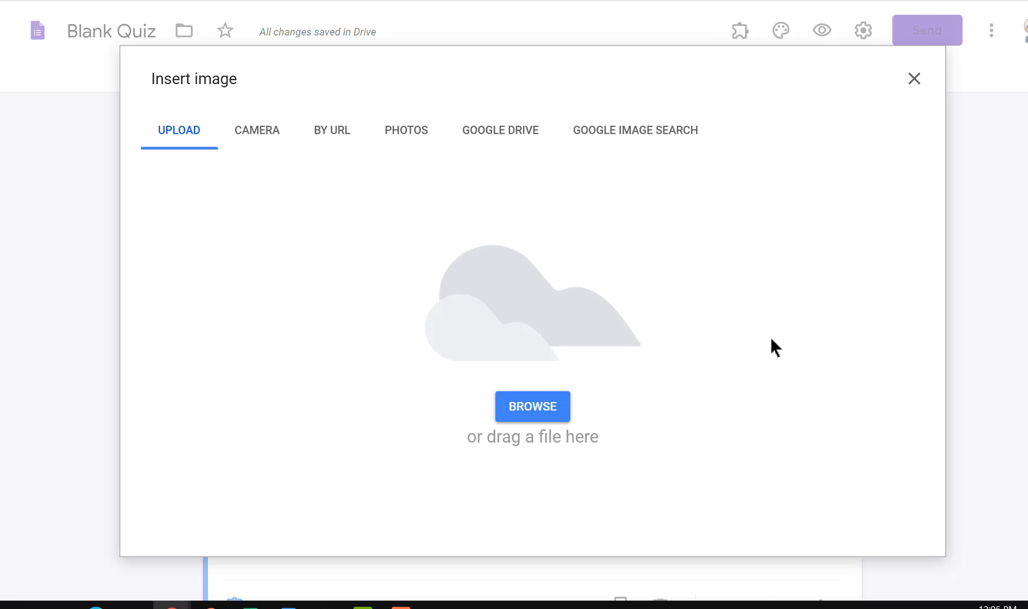
click(647, 142)
text(h)
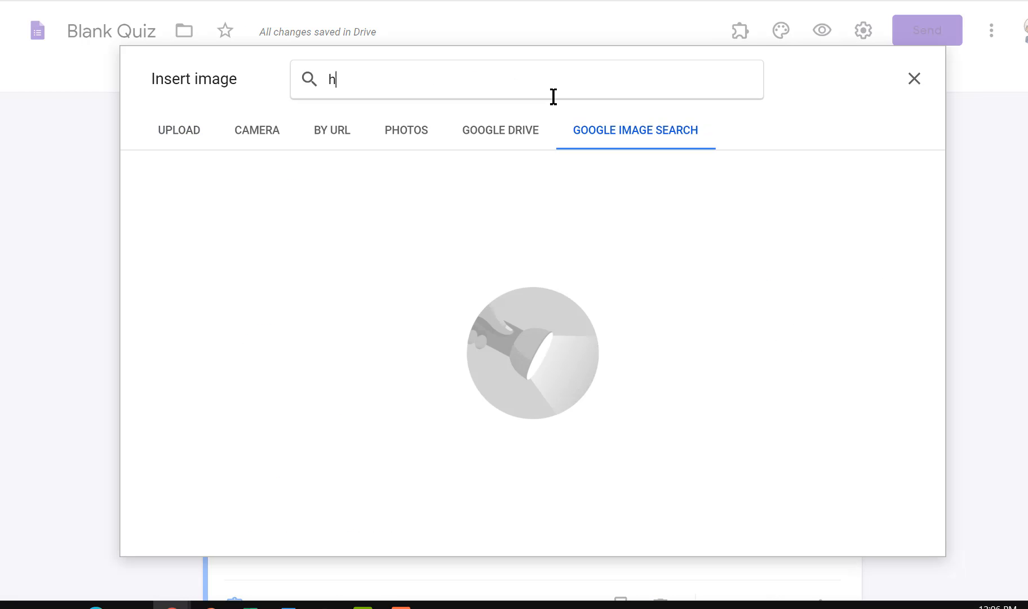
text(appy)
key(Return)
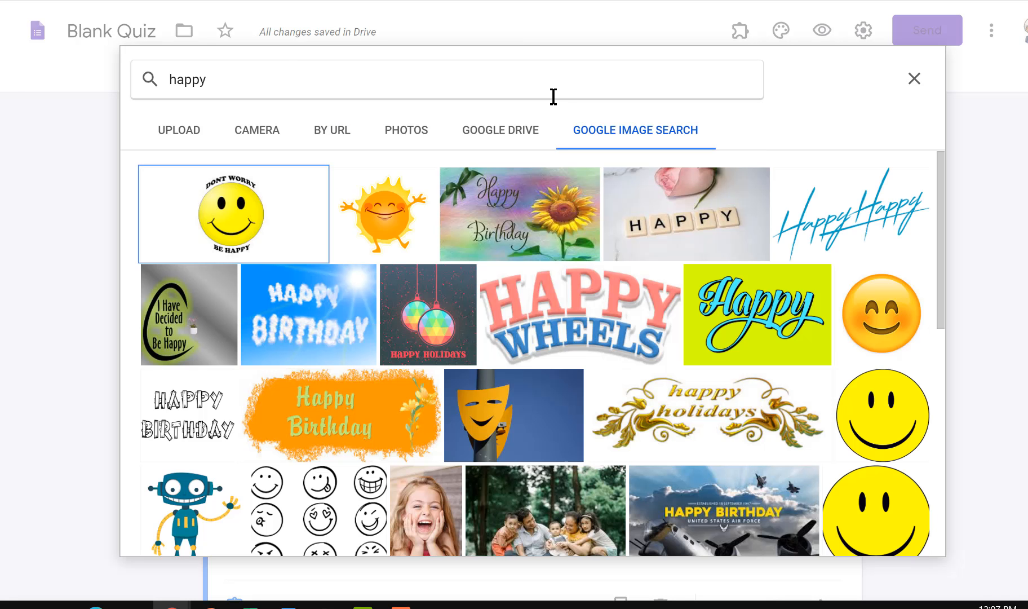
click(255, 193)
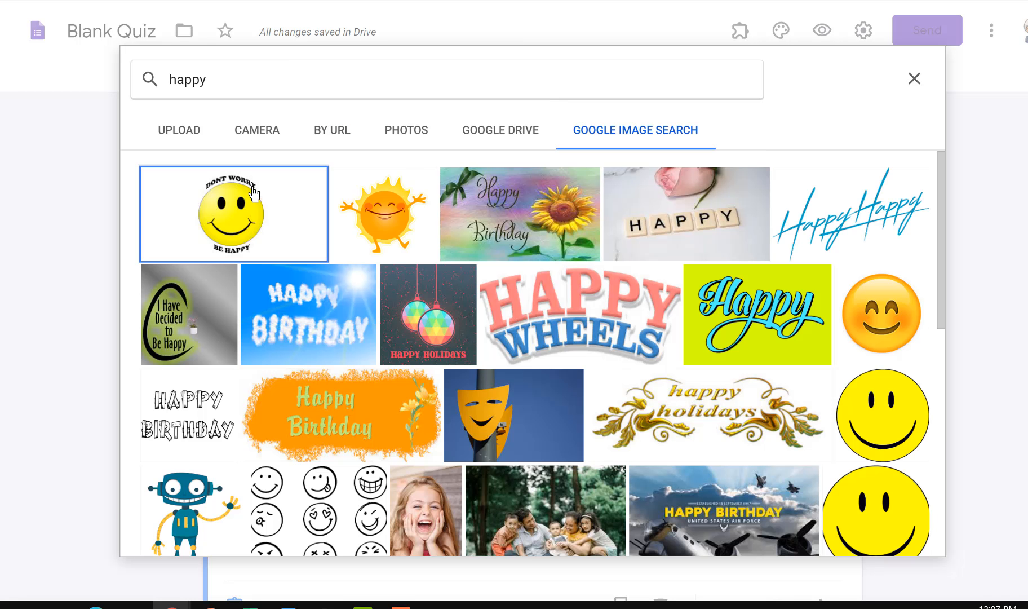
click(896, 540)
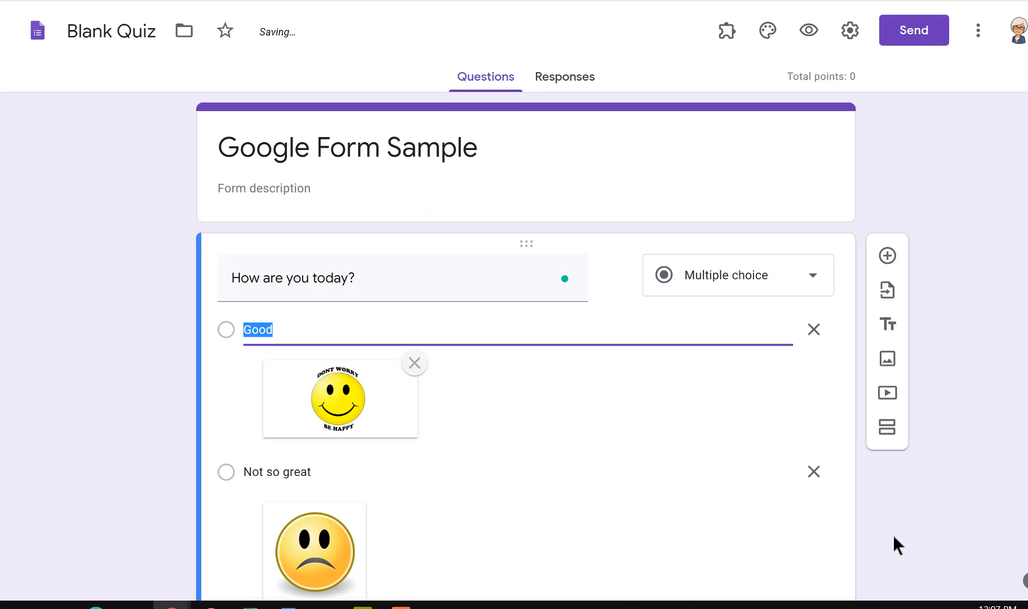
Step: Set the question's answer key to "Good" as the correct answer, worth 5 points
scroll(484, 396, down, 1)
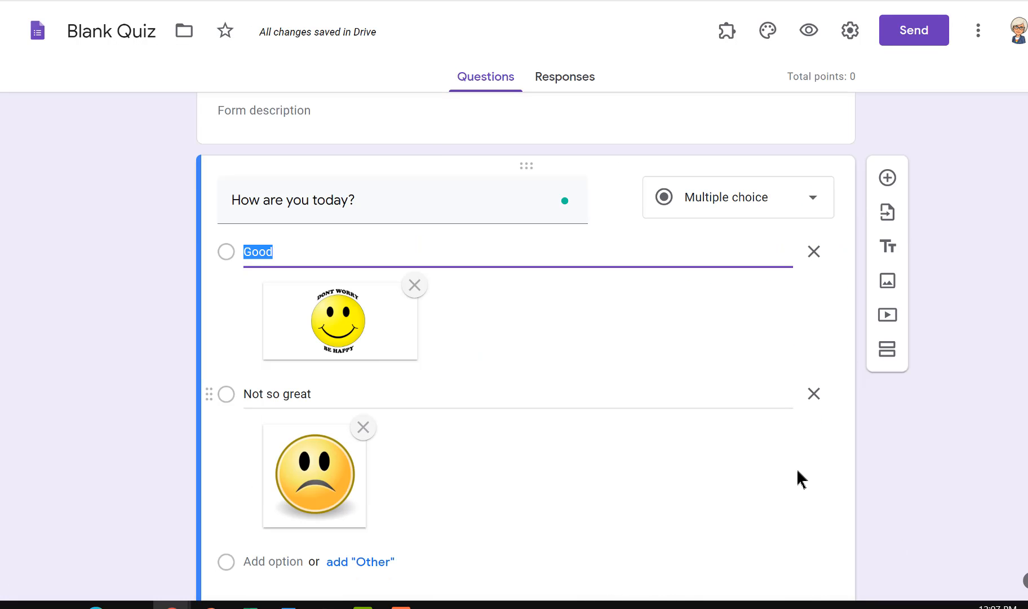
scroll(803, 480, down, 1)
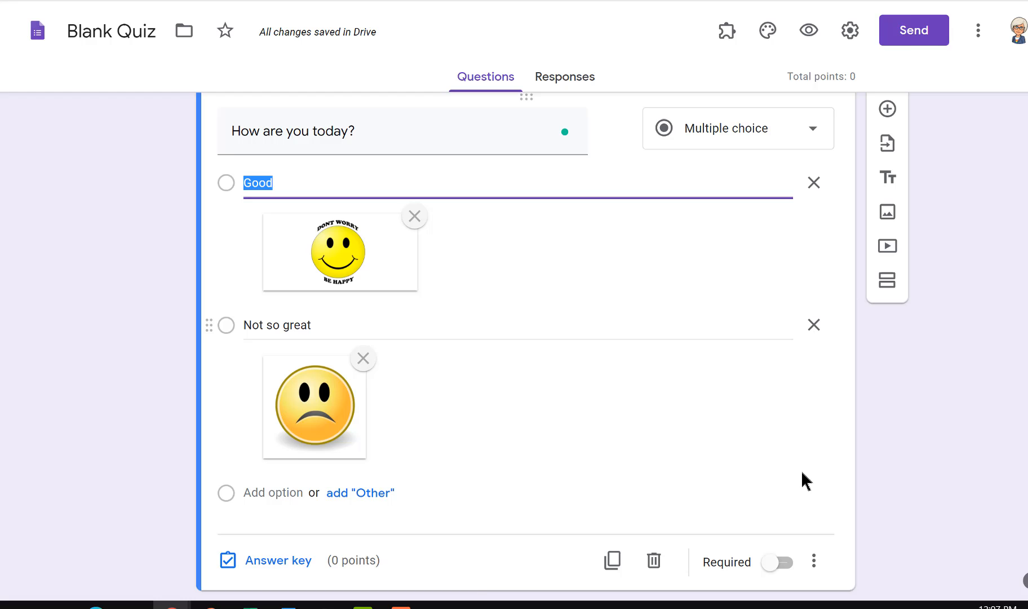
click(280, 552)
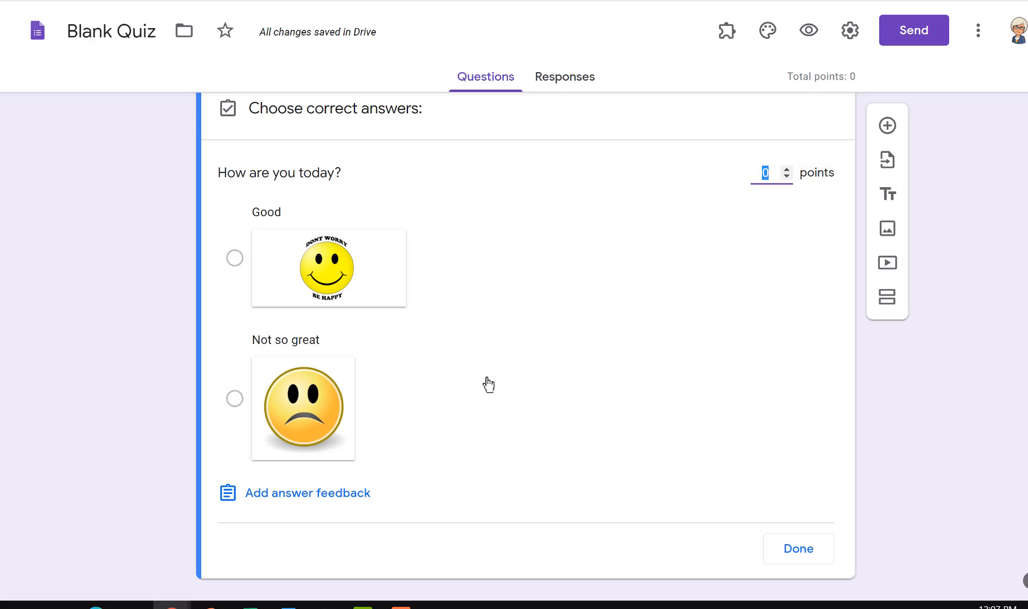
click(235, 258)
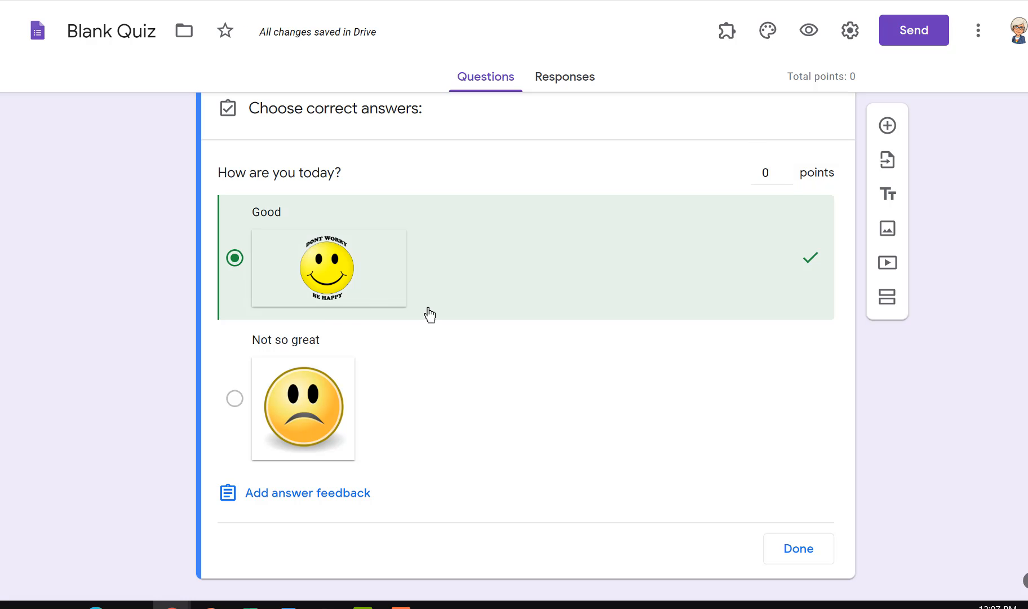
click(787, 169)
click(787, 169)
click(787, 169)
click(787, 169)
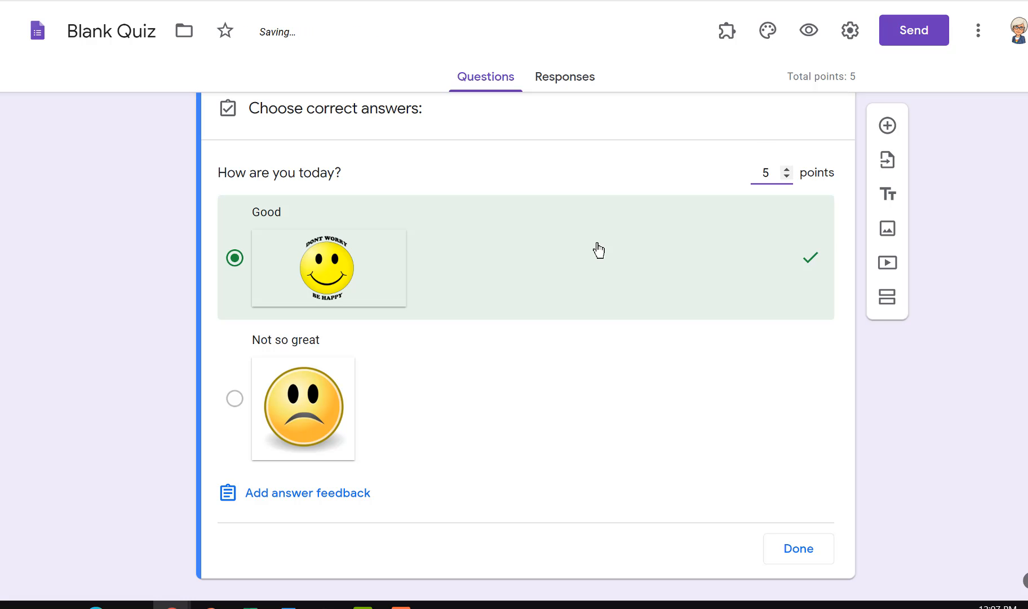
click(799, 549)
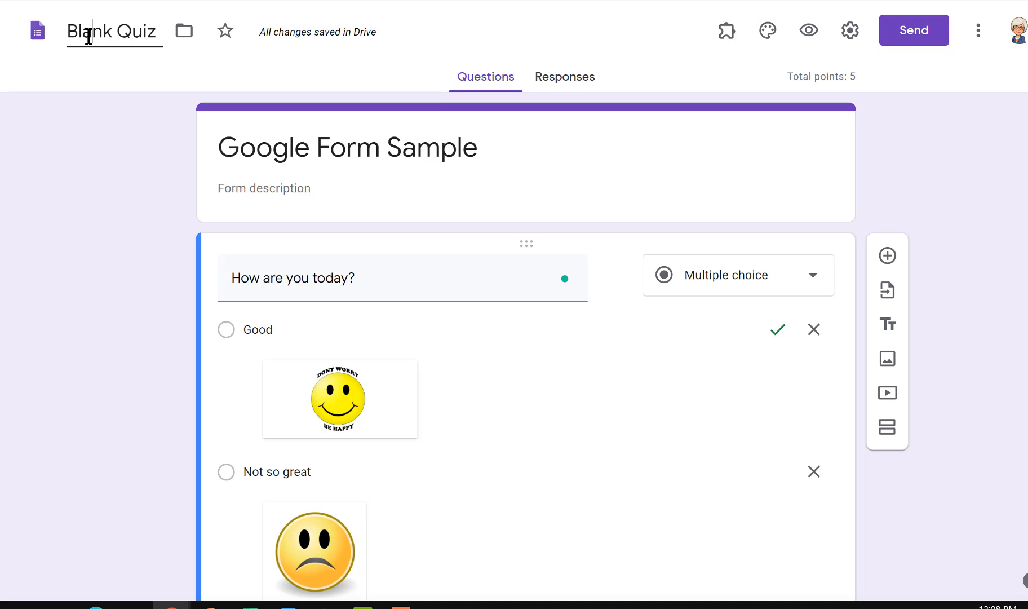
Step: Rename the form file from Blank Quiz to "Google Form Sample"
drag(69, 34, 164, 56)
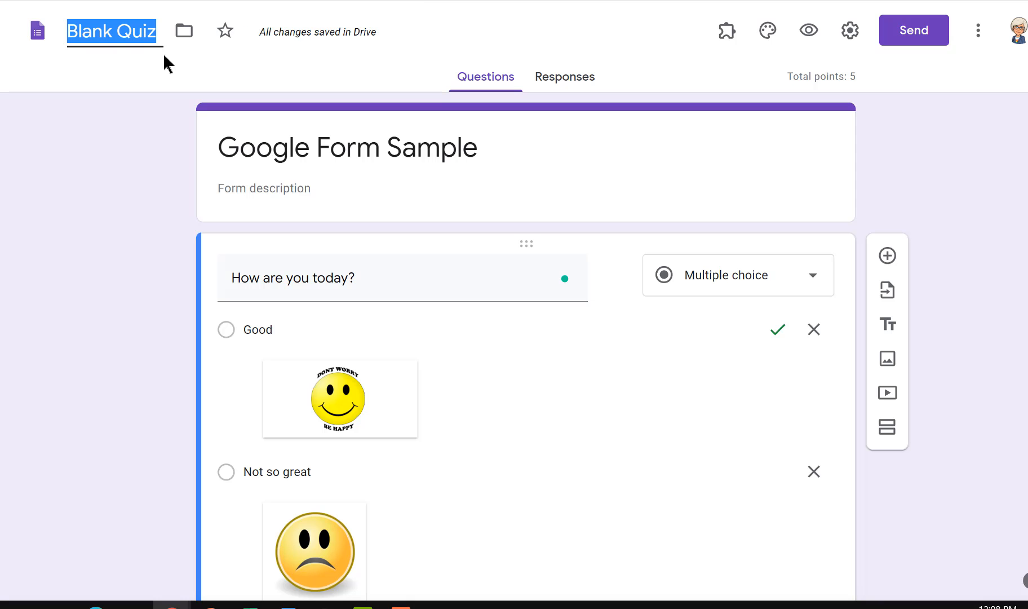
text(Google Form Sample)
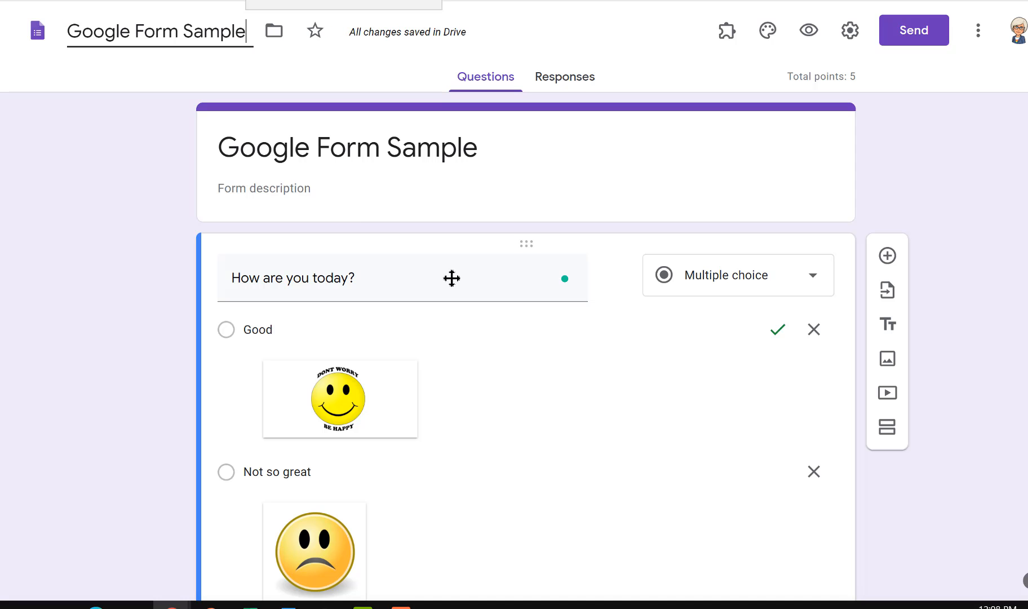
scroll(562, 452, down, 3)
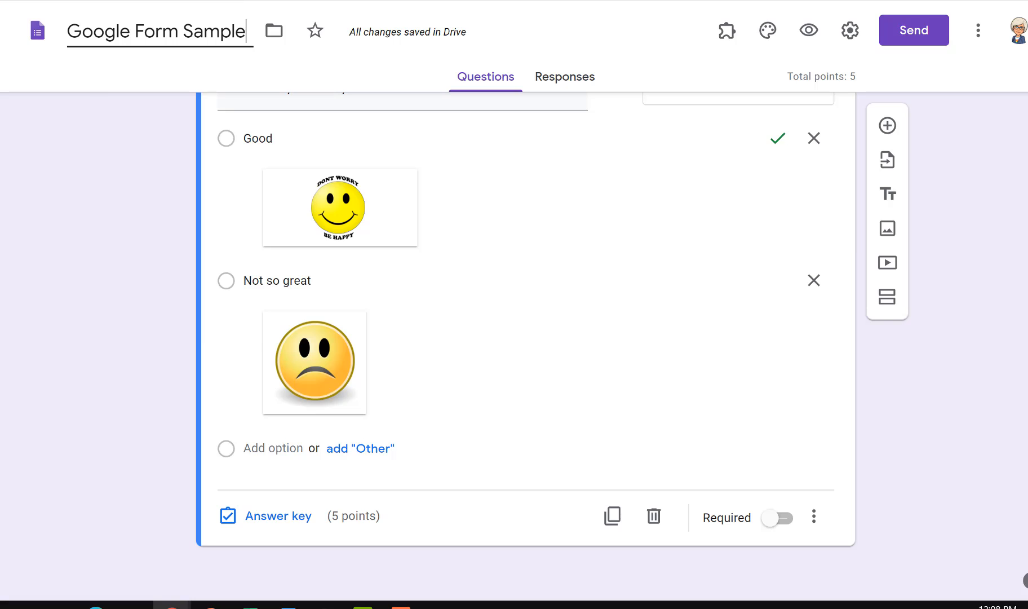
Step: Switch back to the Classroom assignment and set its due date to October 29, 2020
click(298, 0)
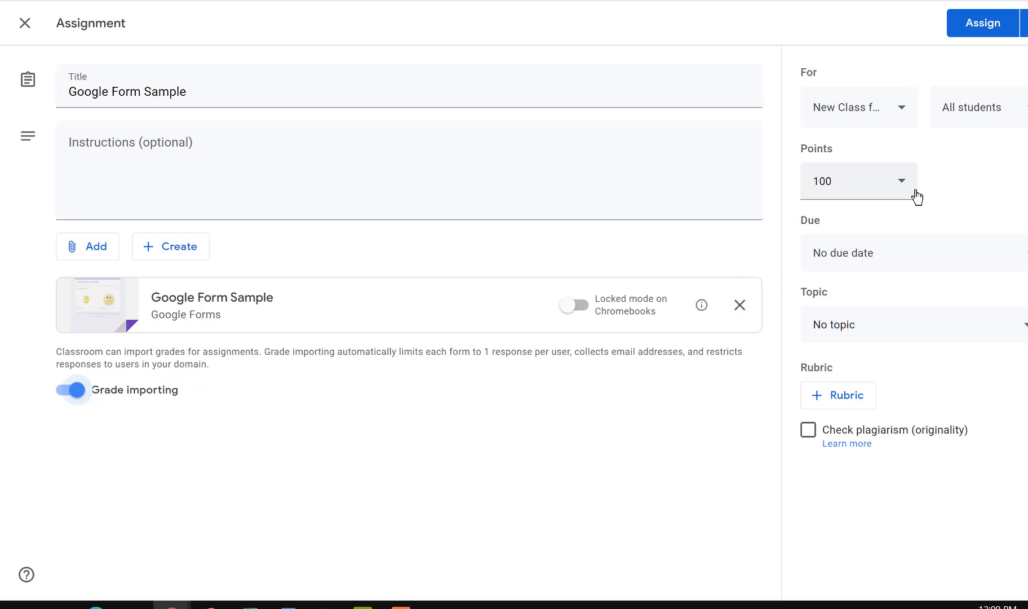
click(893, 252)
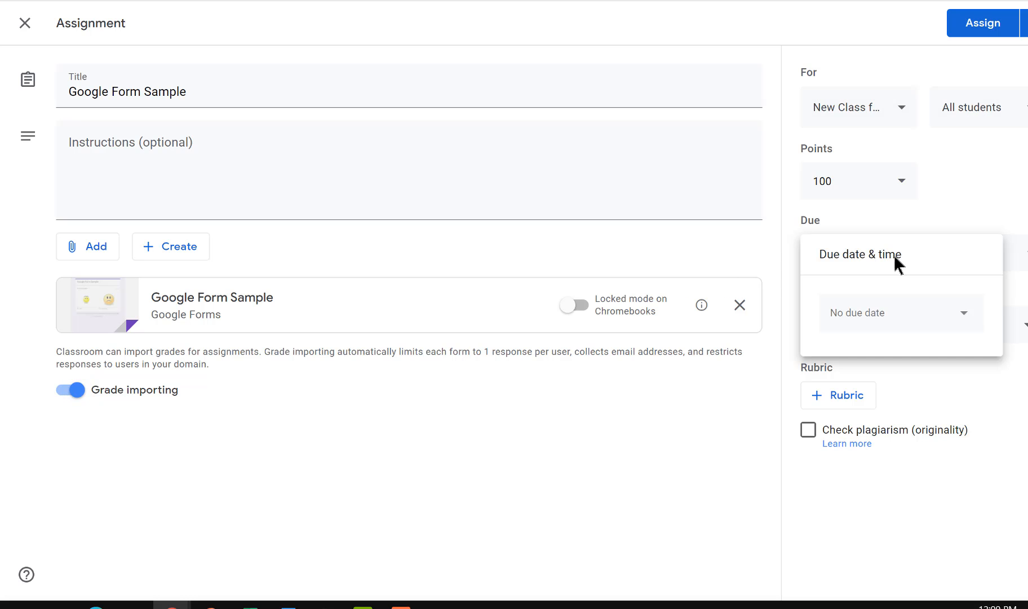
click(913, 320)
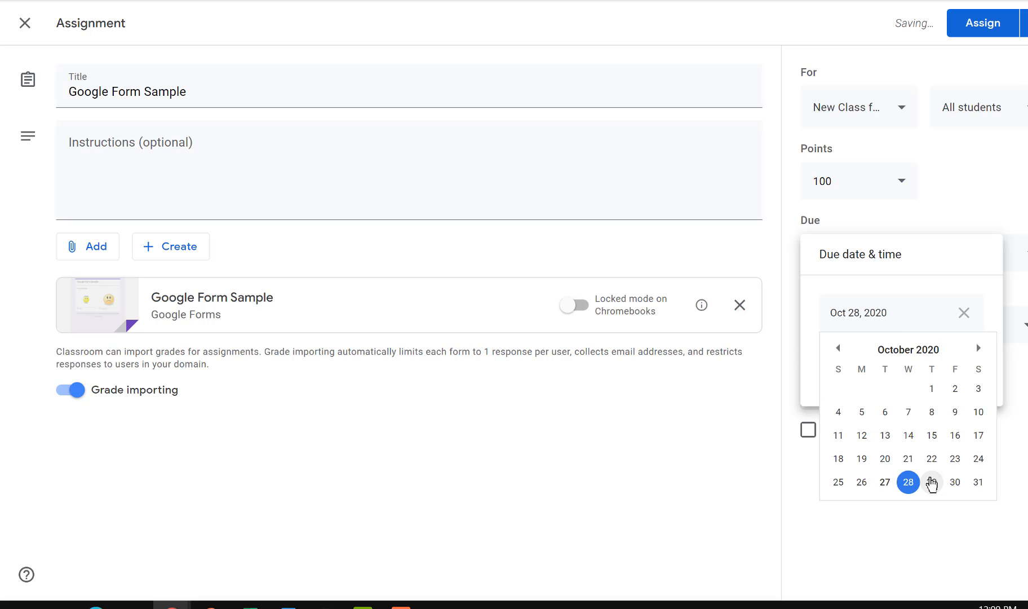
click(932, 483)
click(954, 452)
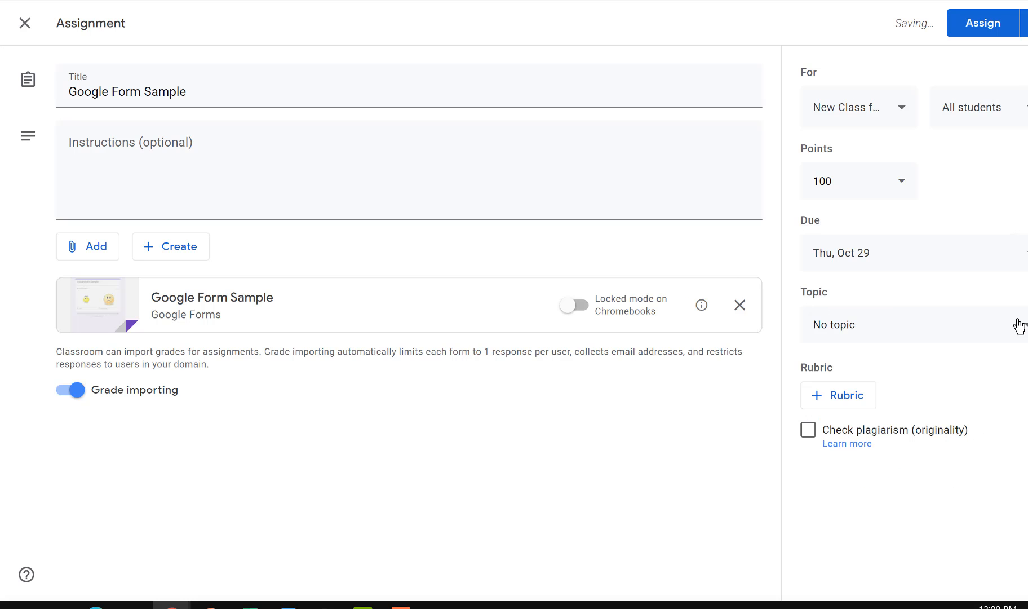
Step: File the assignment under the existing Old Assignments topic and assign it to the class immediately
click(1020, 325)
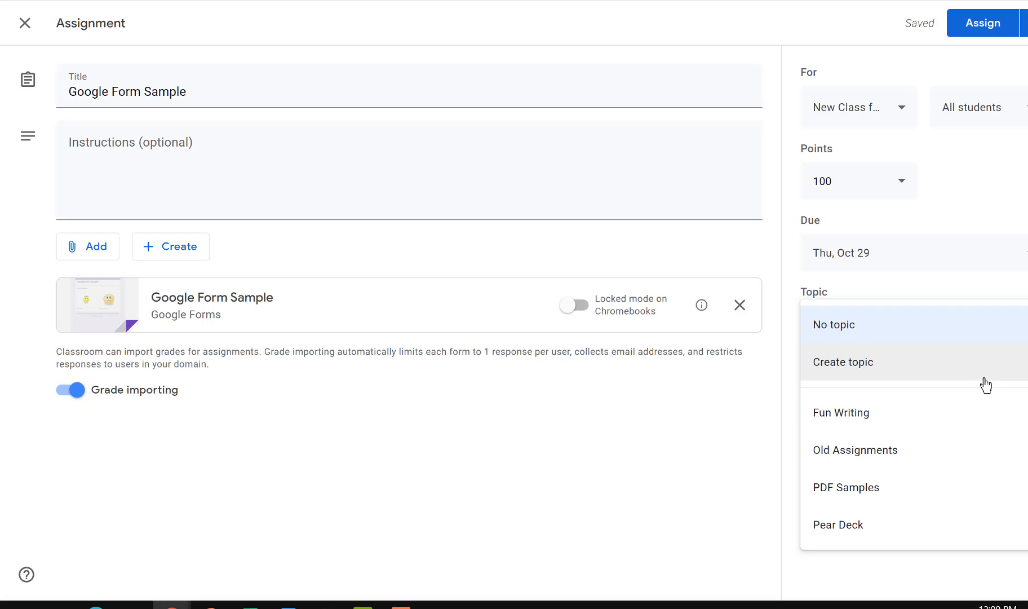
click(940, 460)
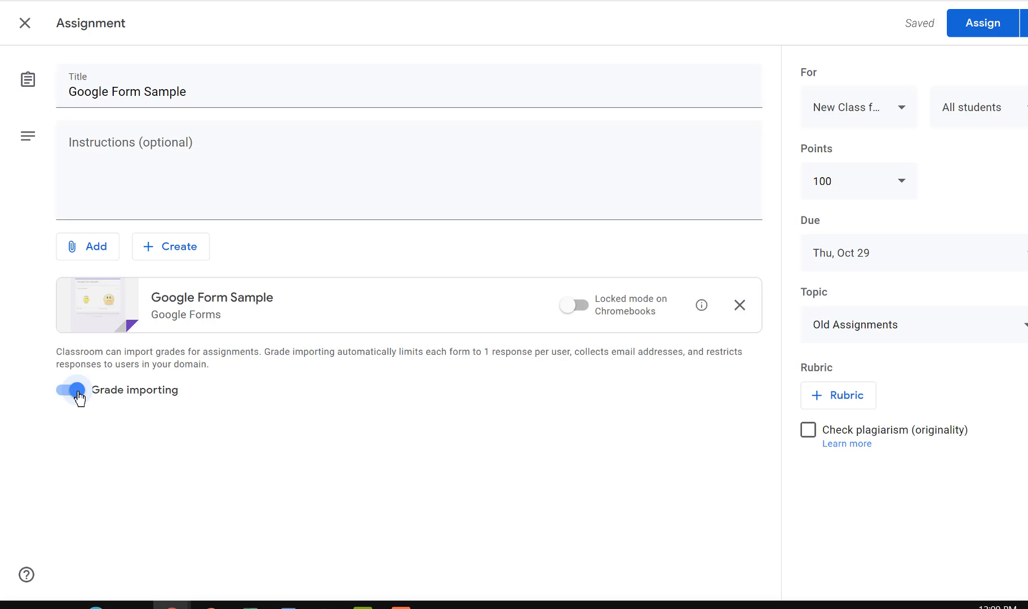
click(992, 33)
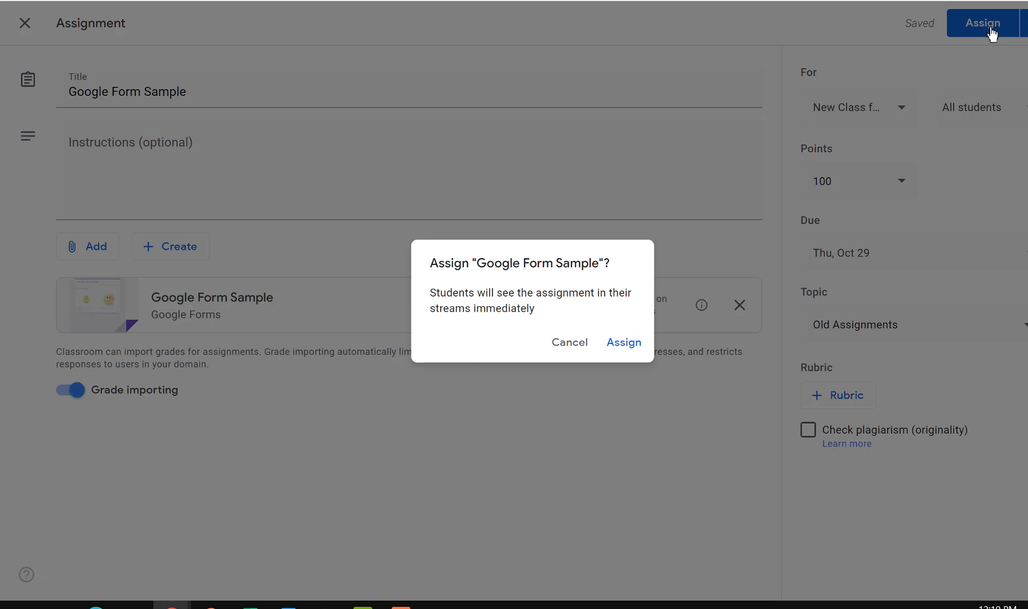
click(621, 343)
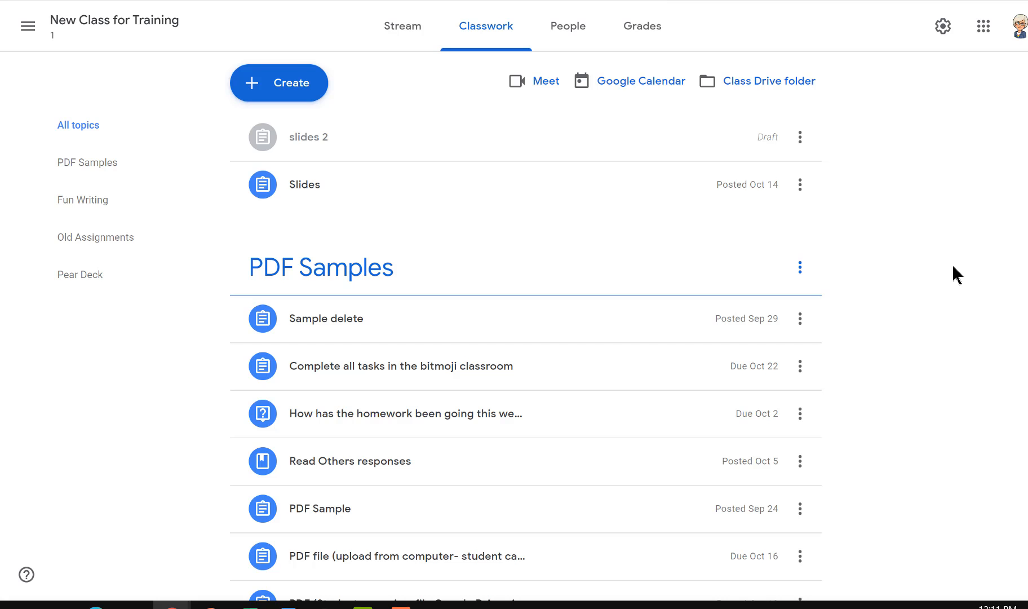
Step: Open the Google Form Sample student work from the class gradebook and import the grades from the form
click(651, 44)
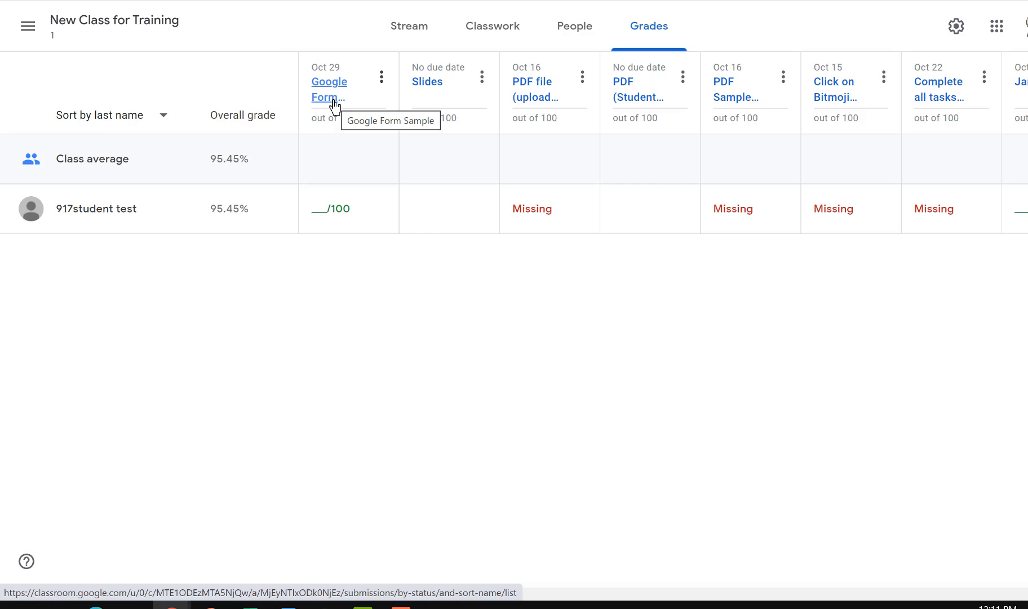
click(334, 105)
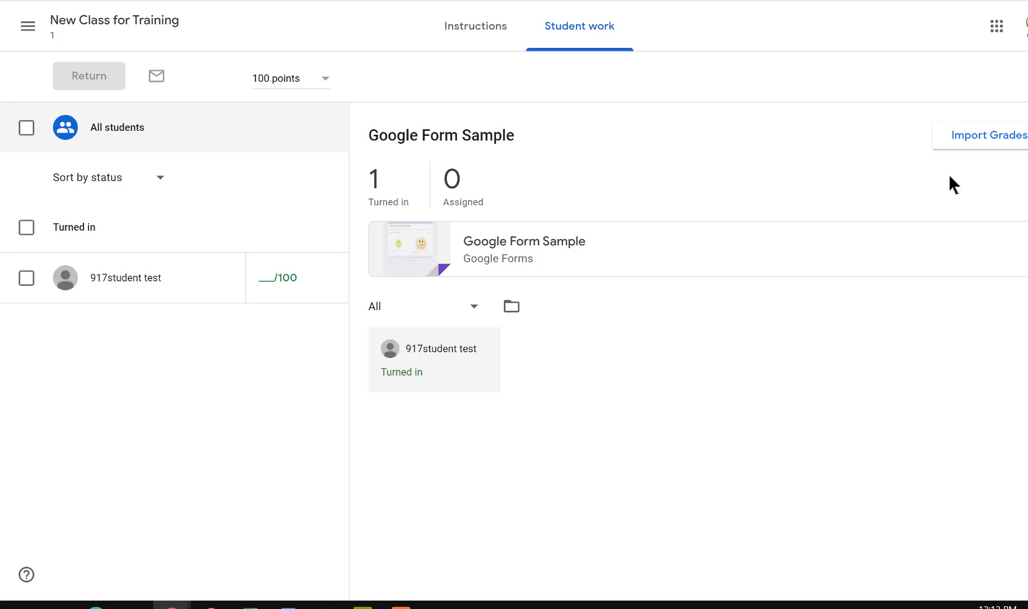
click(965, 145)
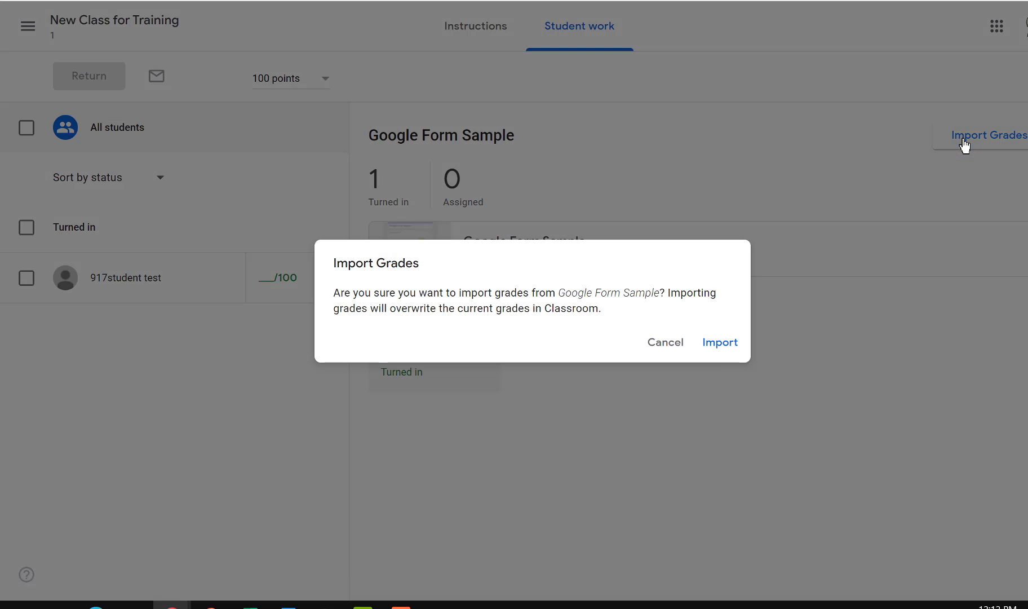
click(721, 343)
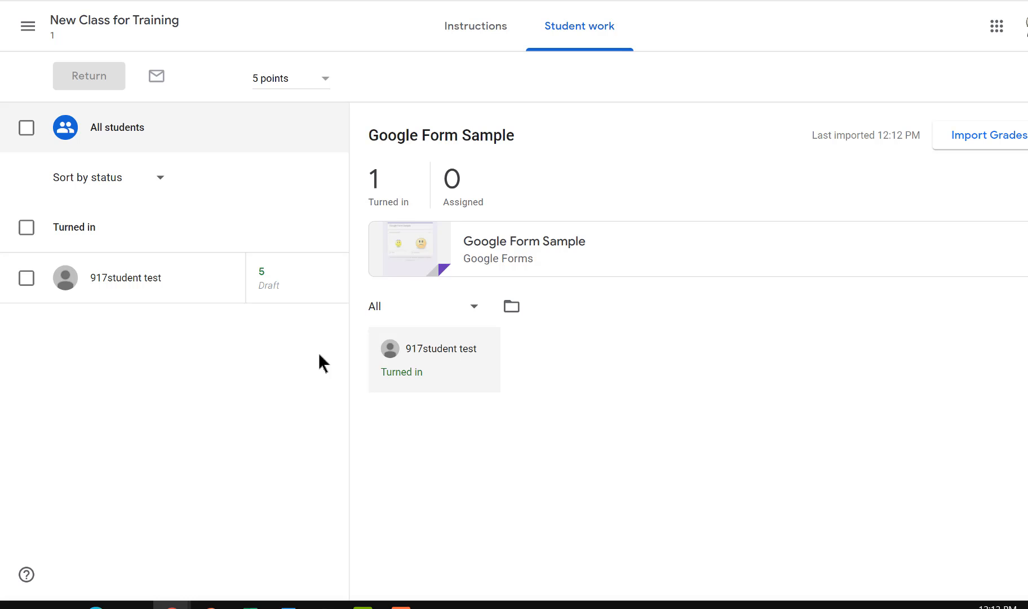